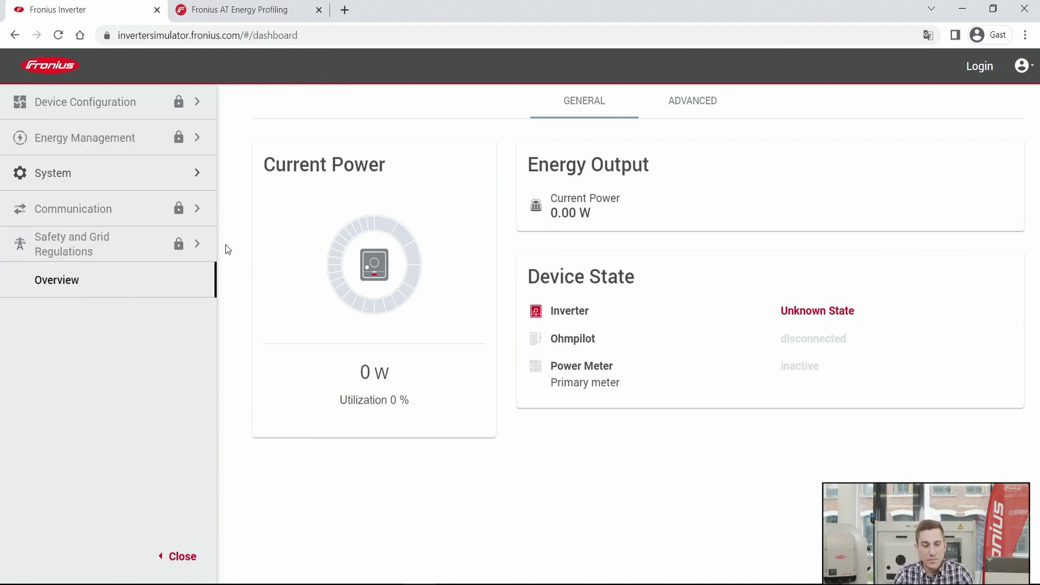
- Log in to the Device Configuration area as Technician with the account password
click(120, 113)
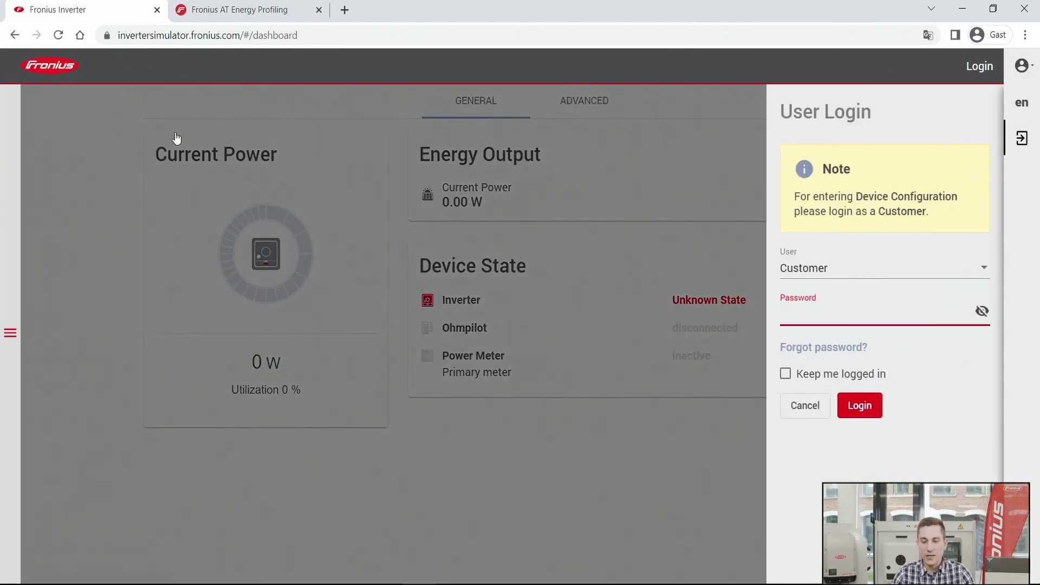
click(873, 270)
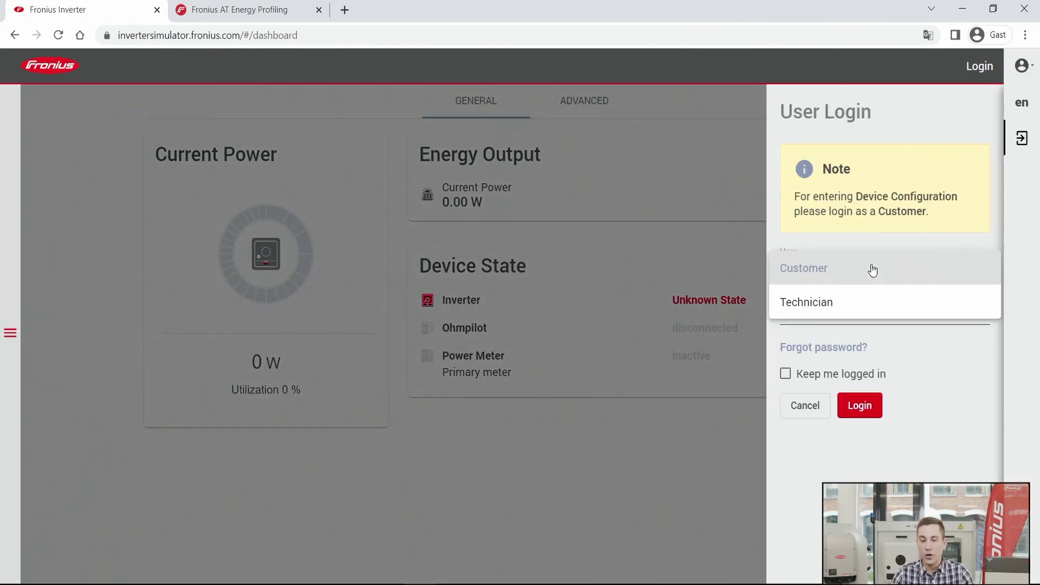
click(856, 303)
click(847, 320)
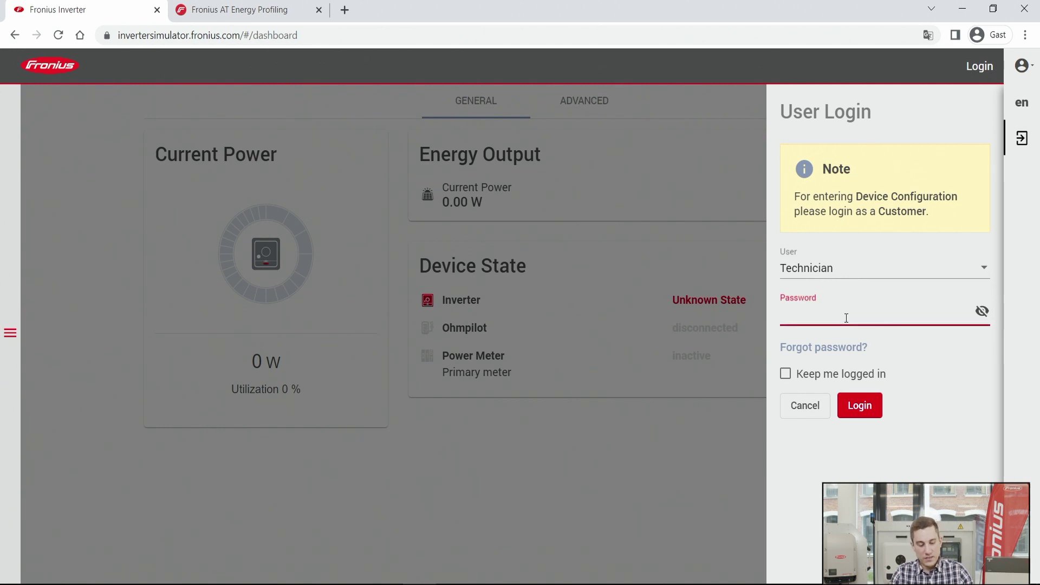
text(****)
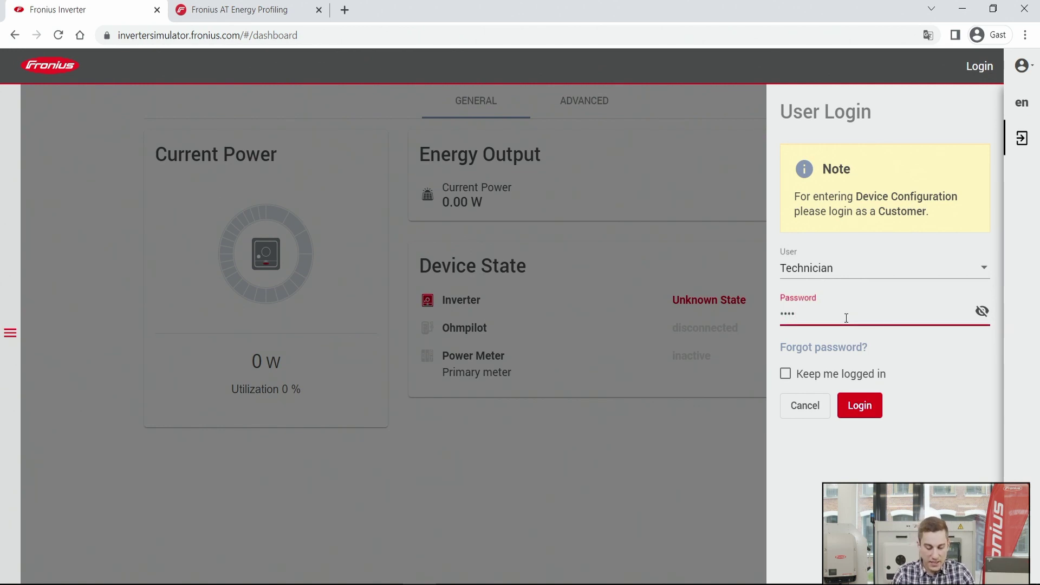
text(*********)
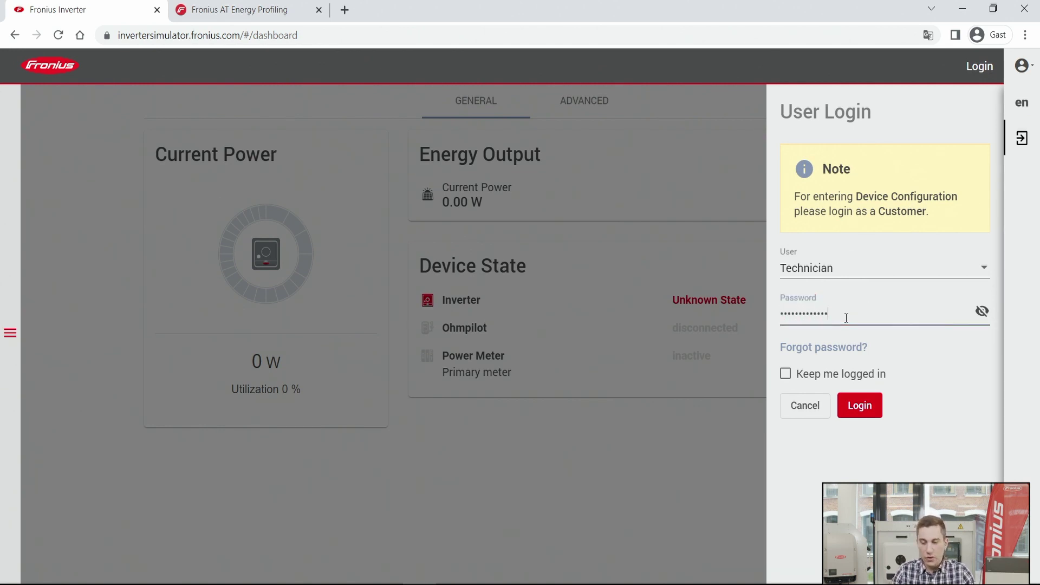
click(860, 406)
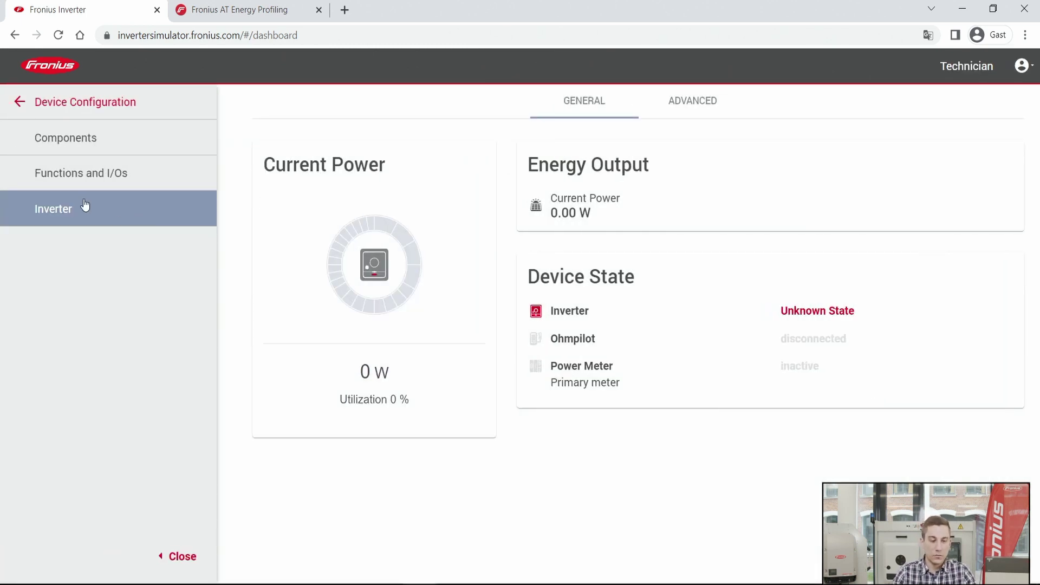
- Start a new power meter component of type Fronius Smart Meter (RTU) with the application Production meter
click(100, 147)
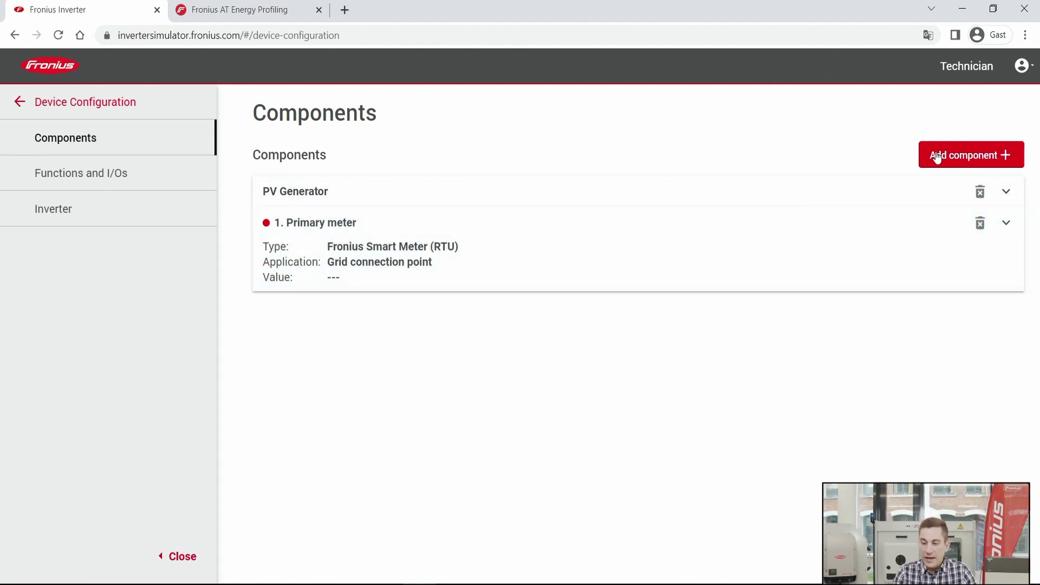
click(965, 162)
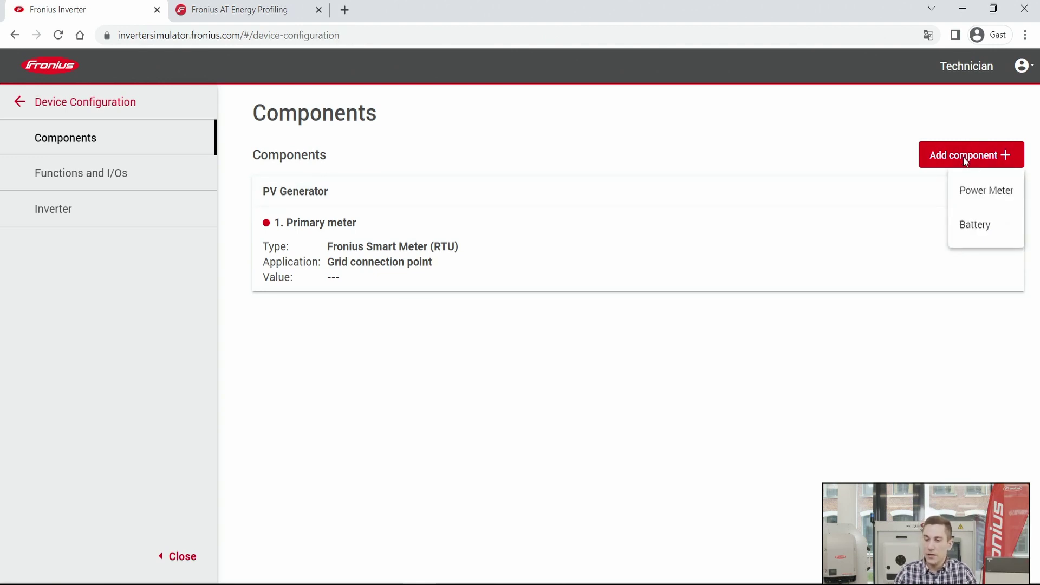
click(975, 192)
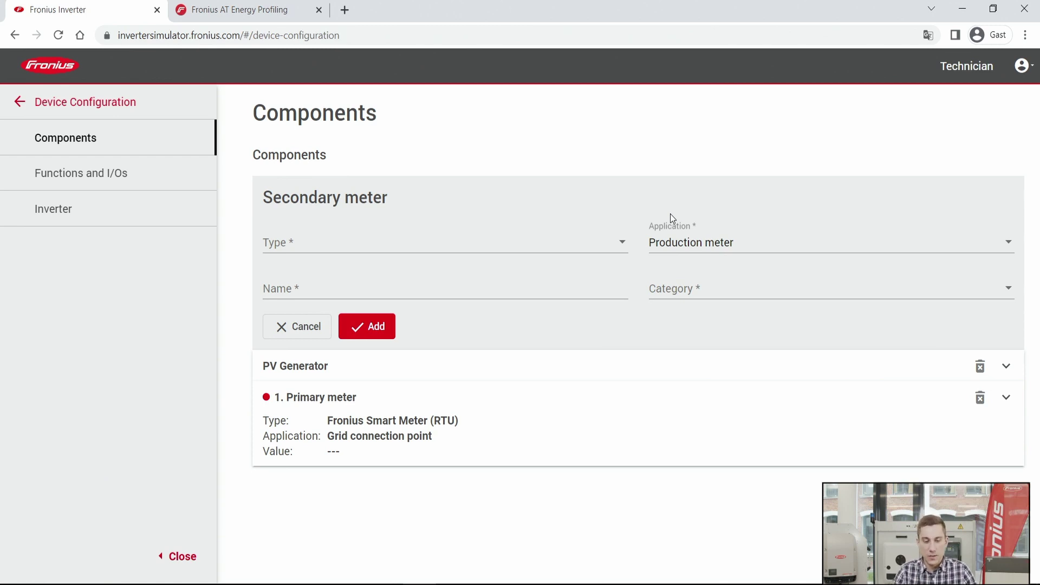
click(437, 241)
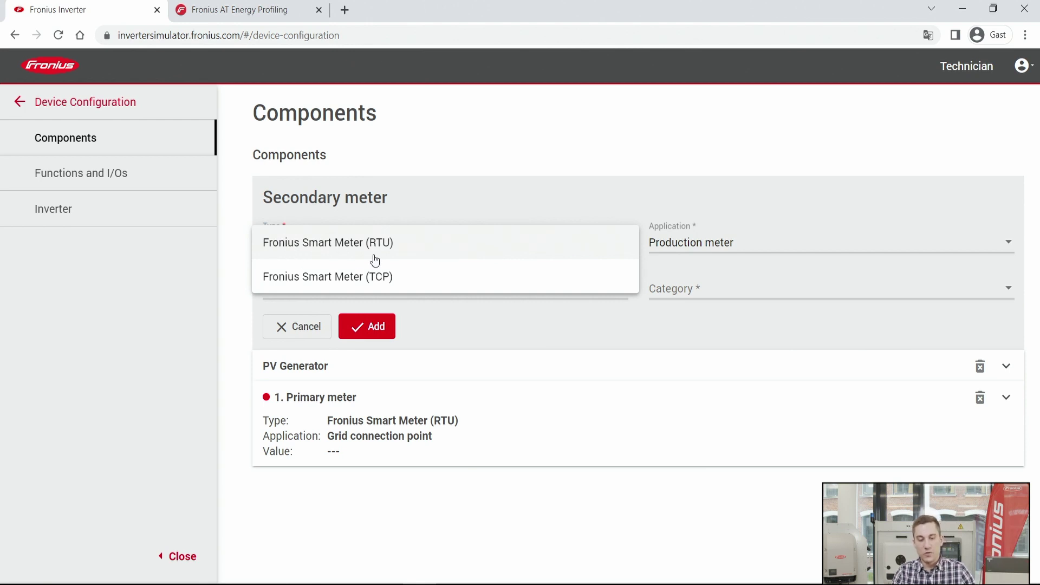
click(400, 248)
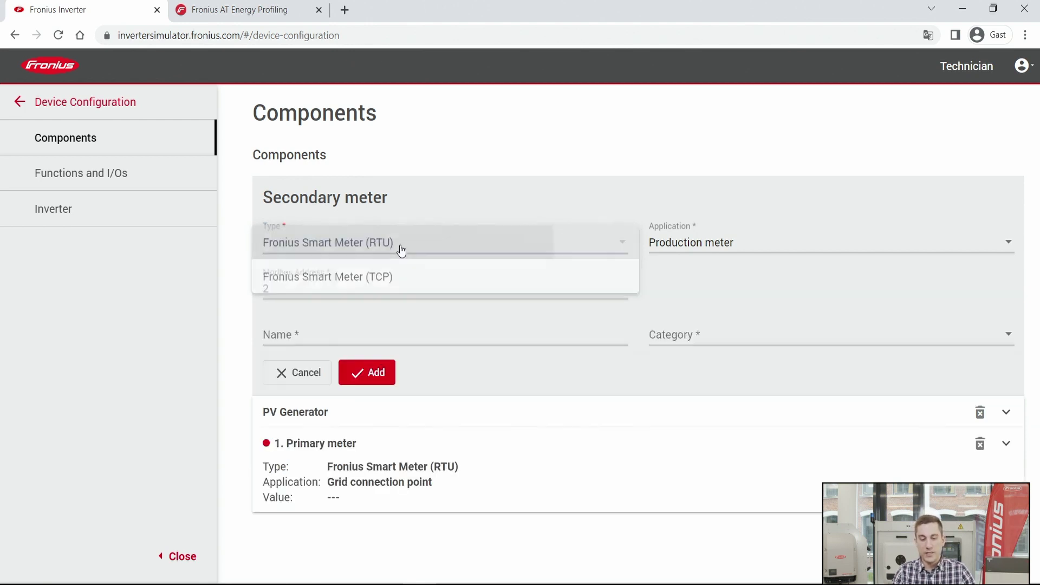
click(695, 247)
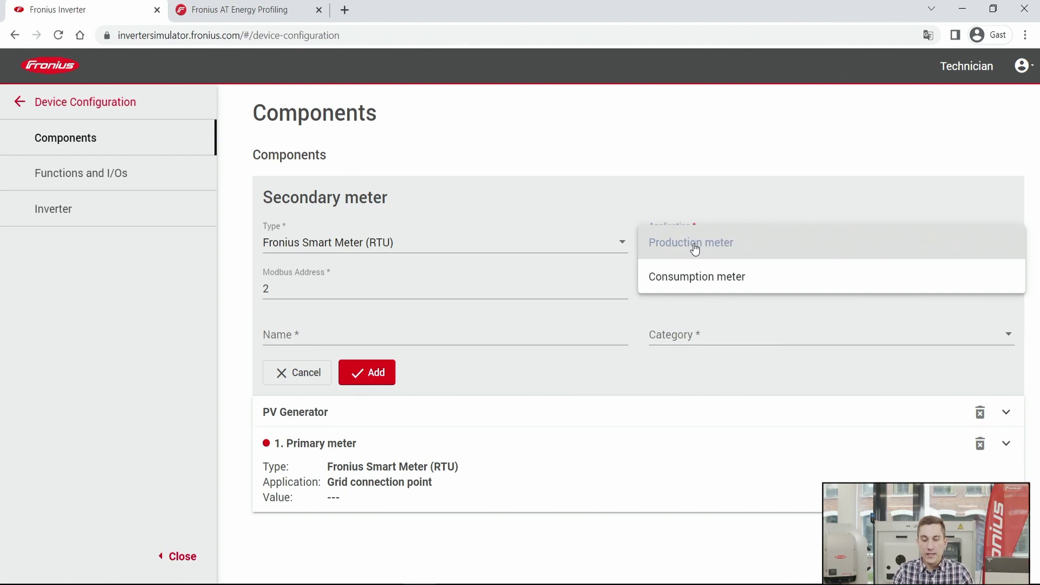
click(695, 248)
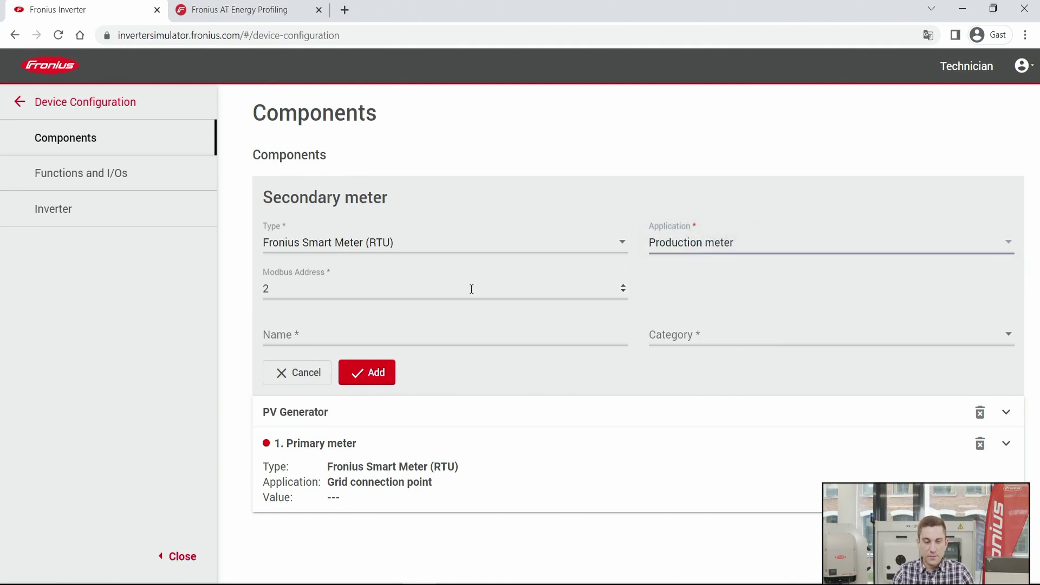
- Keep Modbus address 2, name the secondary meter Inverter 2, and add it with the category PV inverter + AC coupled battery
click(361, 292)
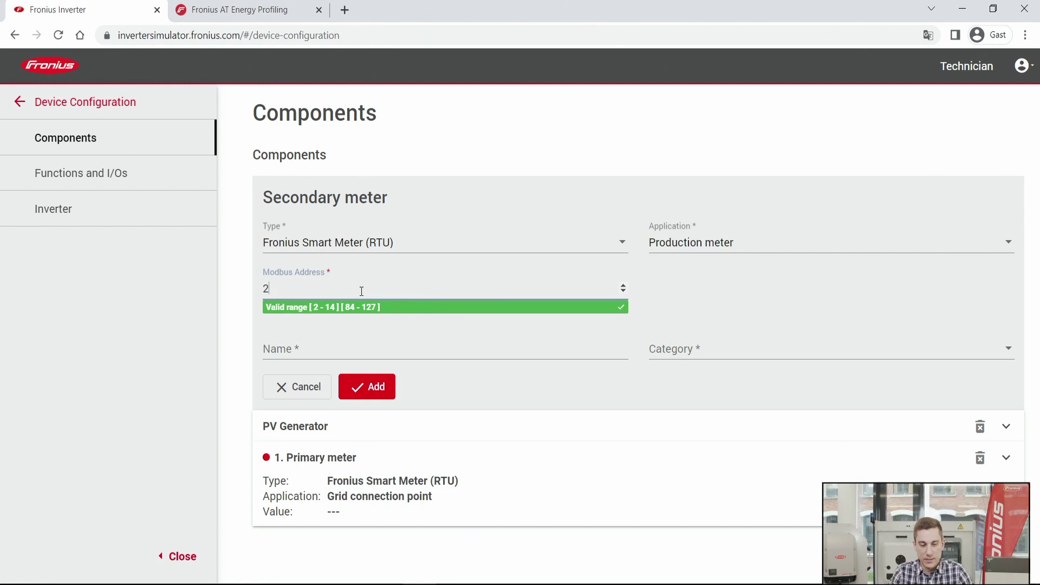
click(339, 345)
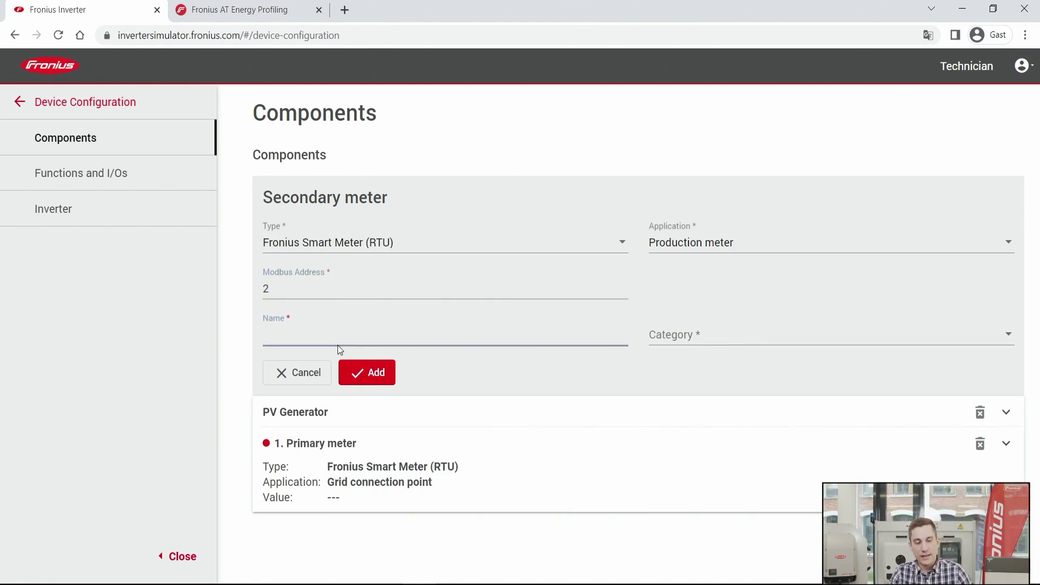
text(Inverter 2)
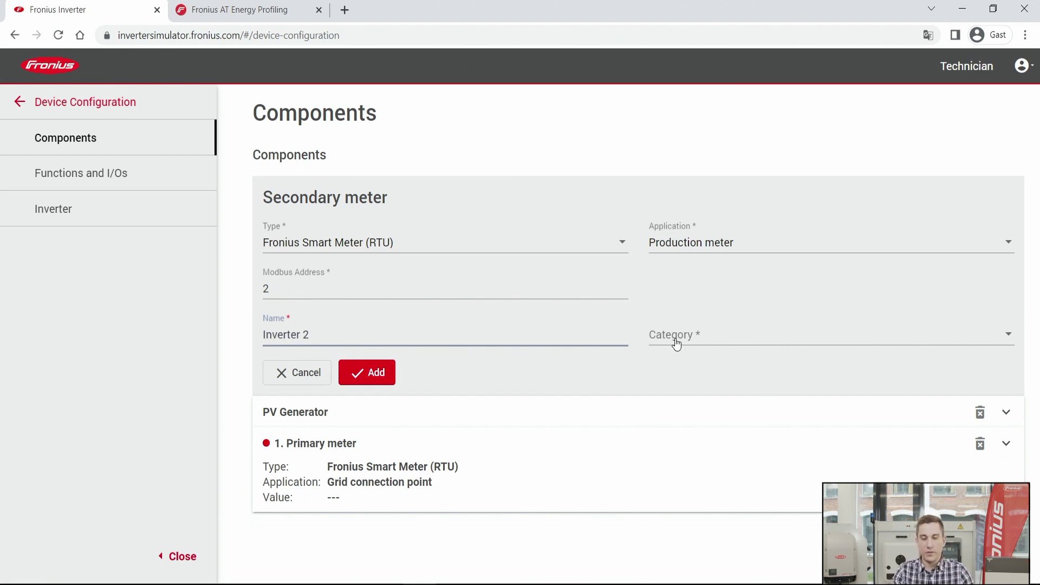
click(699, 344)
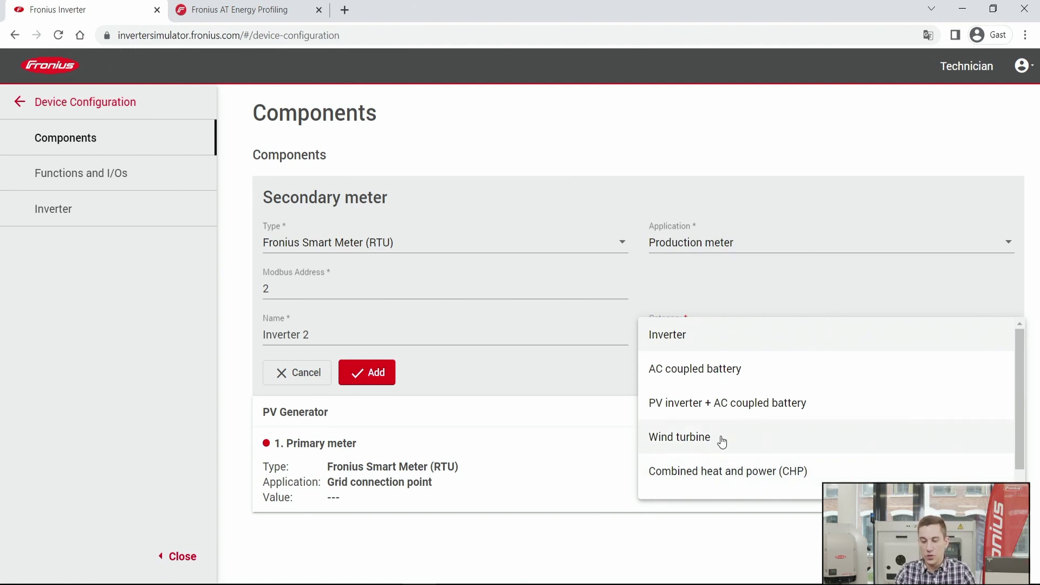
click(742, 419)
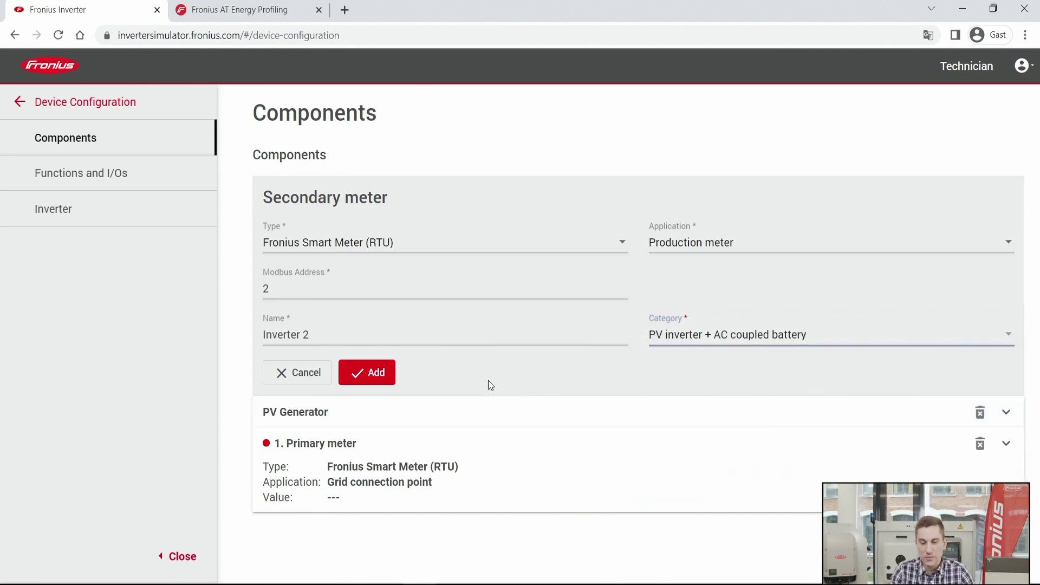
click(382, 373)
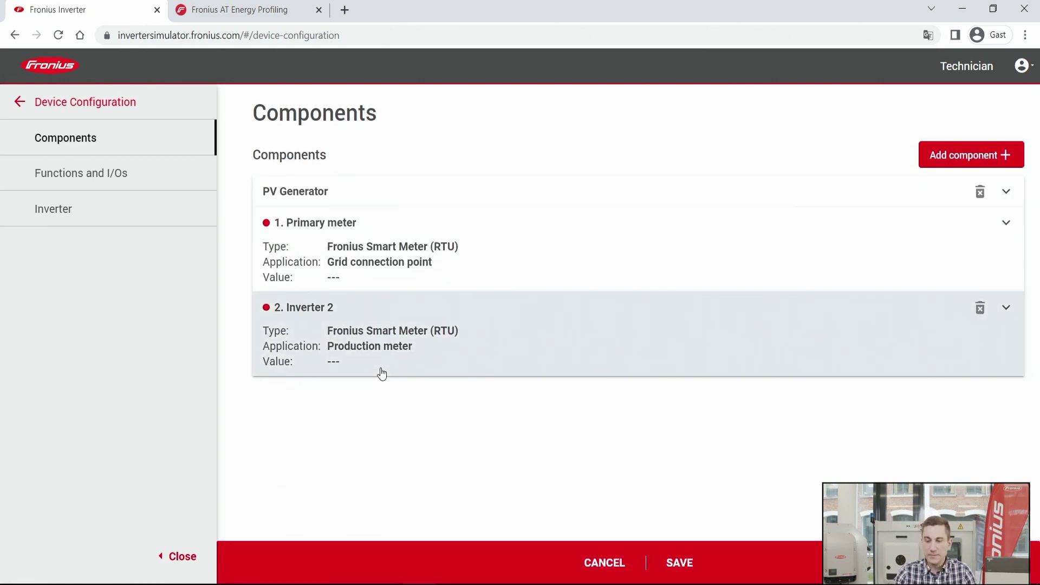
- Start a new battery component and choose BYD Premium HVS/M as its type
click(941, 157)
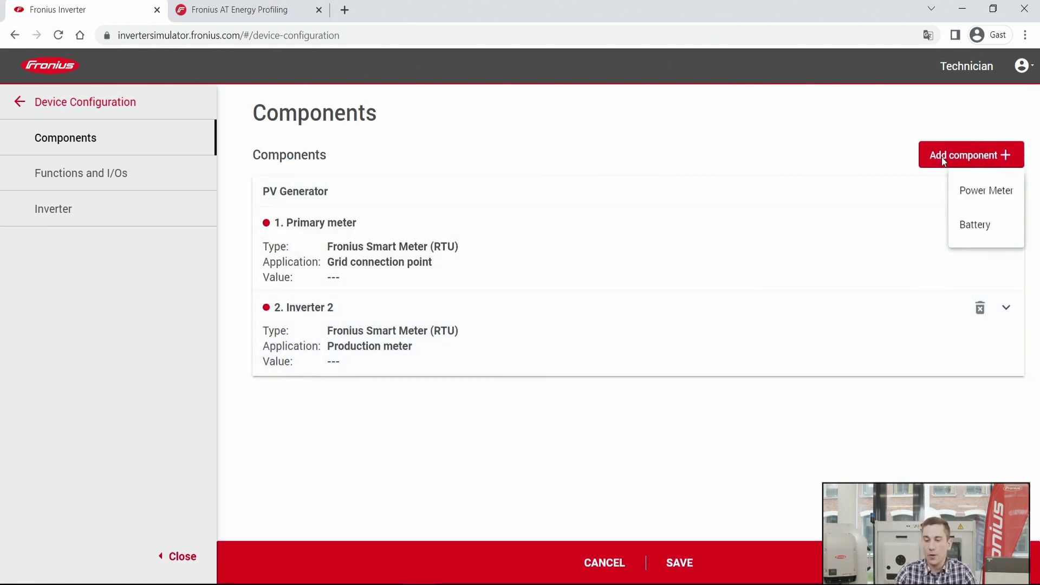
click(971, 227)
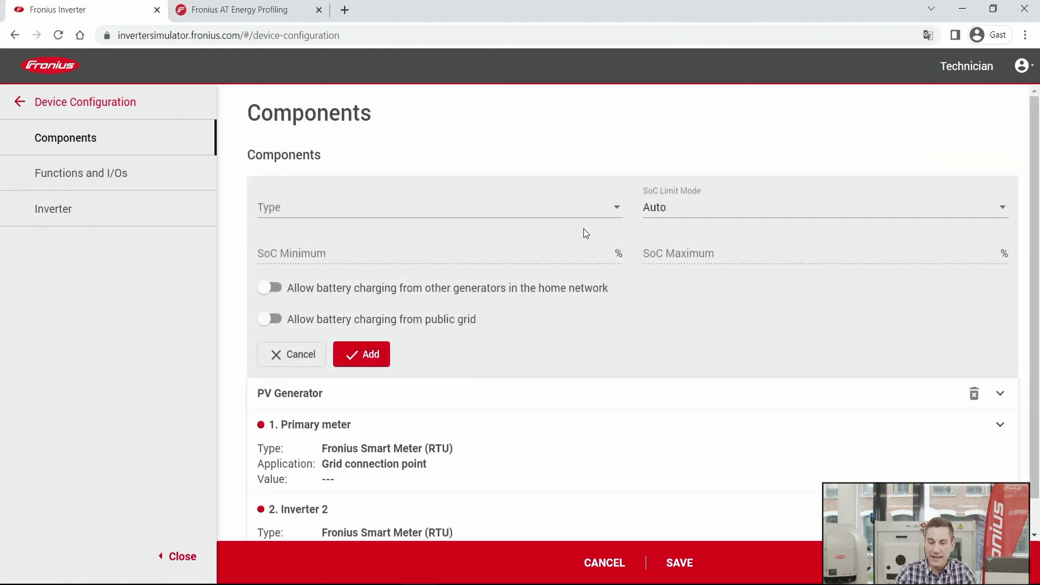
click(547, 213)
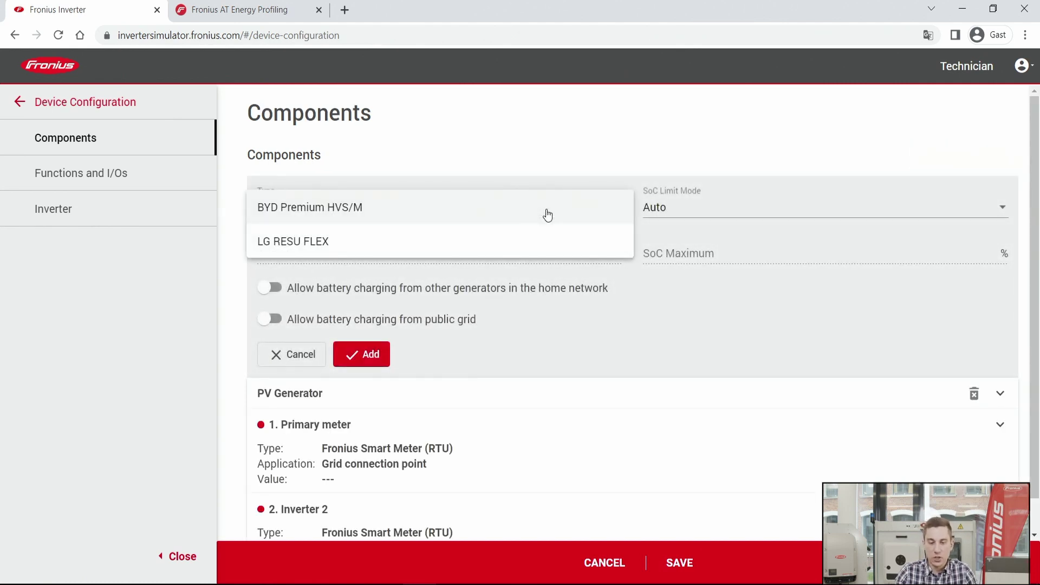
click(288, 216)
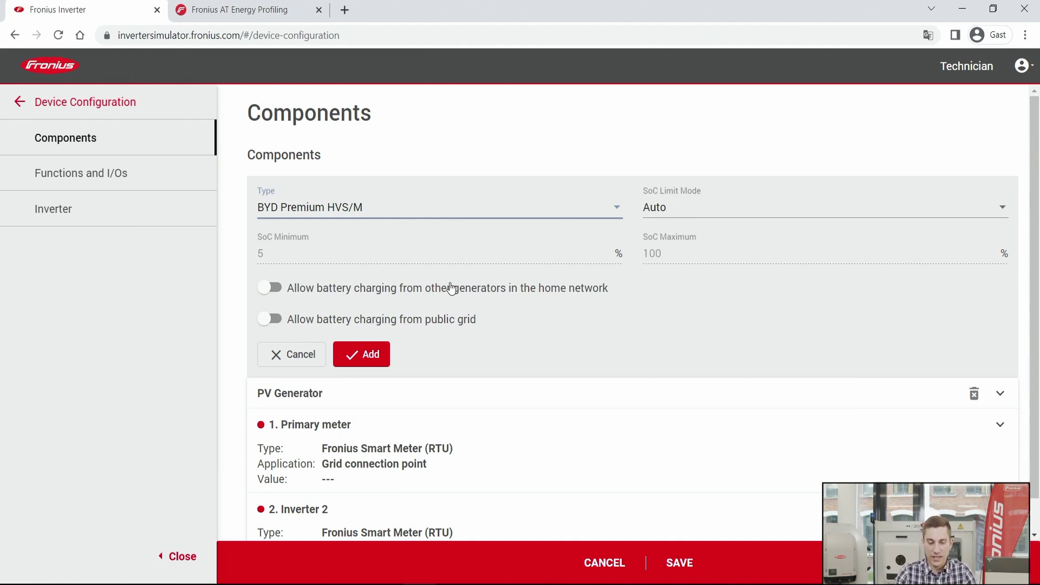
- Allow battery charging from other generators in the home network with 6000 W maximum AC charging power, and save the battery with the component configuration
click(264, 292)
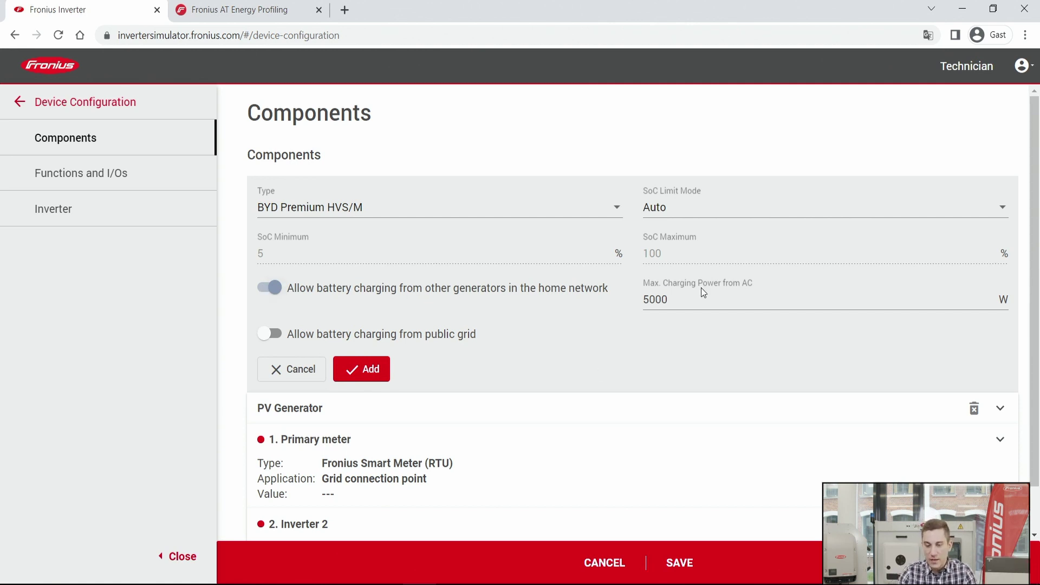
drag(700, 293, 650, 303)
click(674, 300)
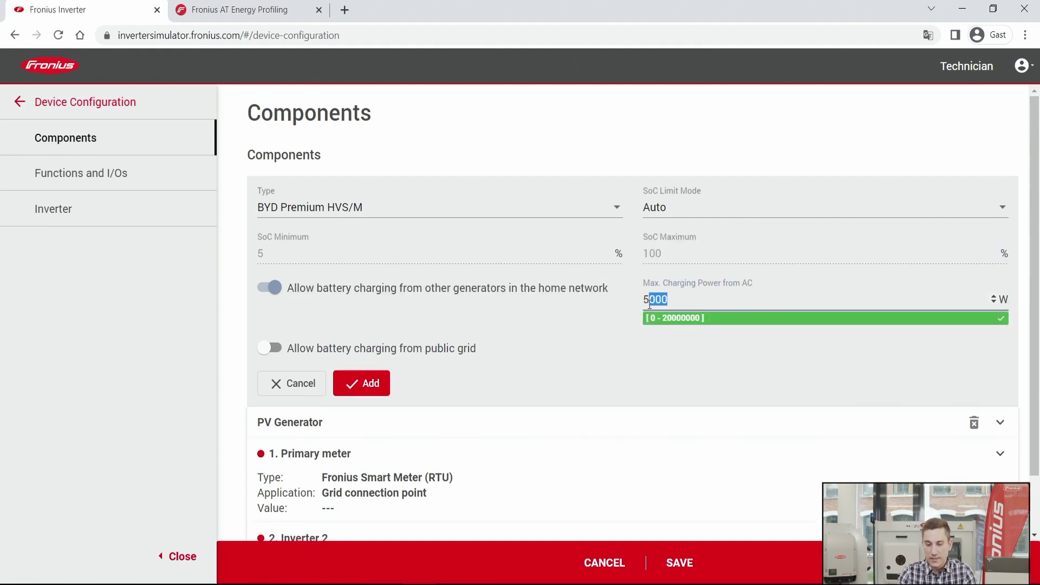
text(60)
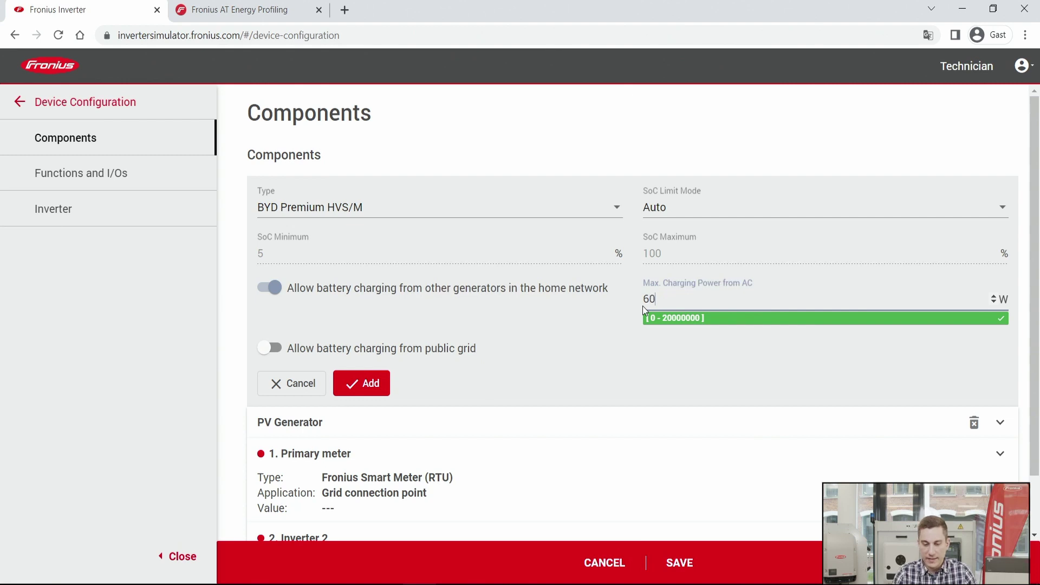
click(704, 345)
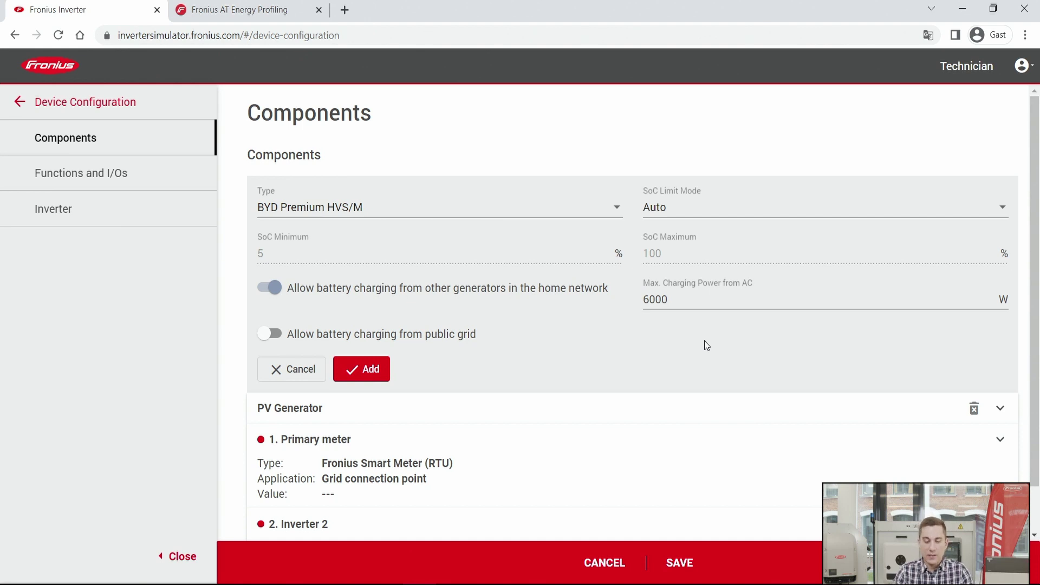
click(374, 369)
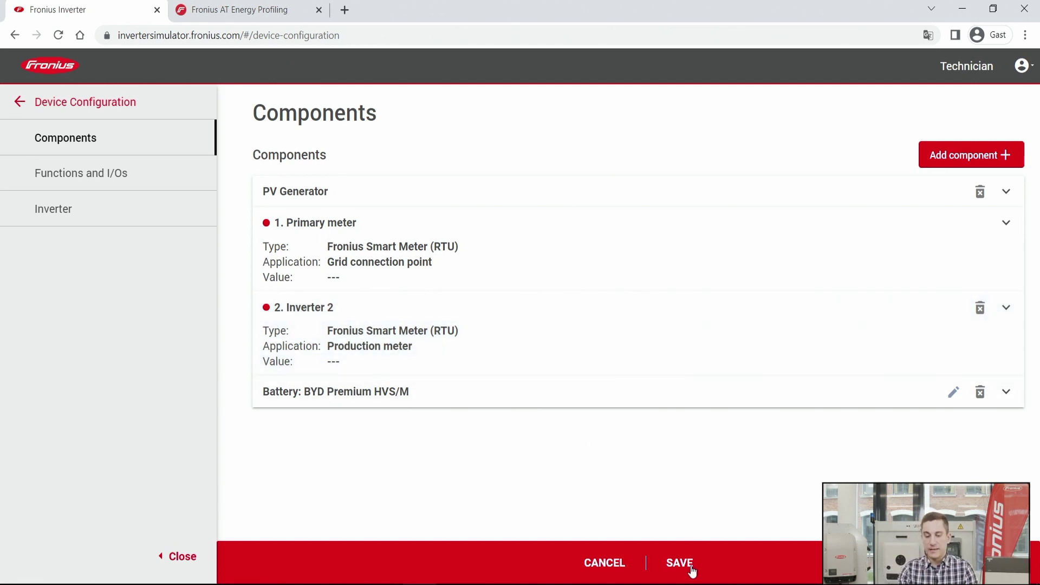
click(680, 563)
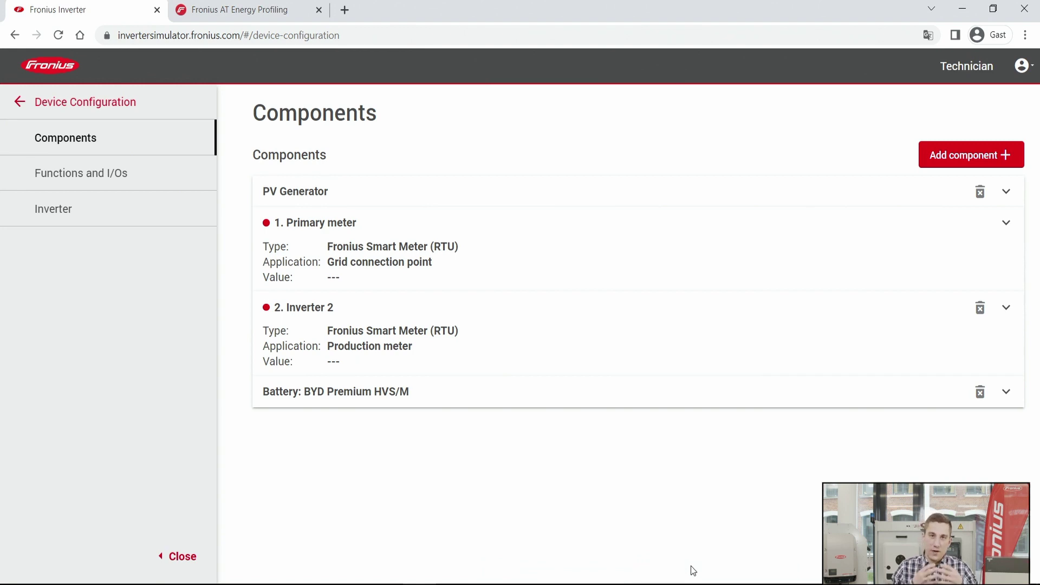
- Switch to Solar.web and open the component settings of the Fronius AT Energy Profiling PV system
click(238, 10)
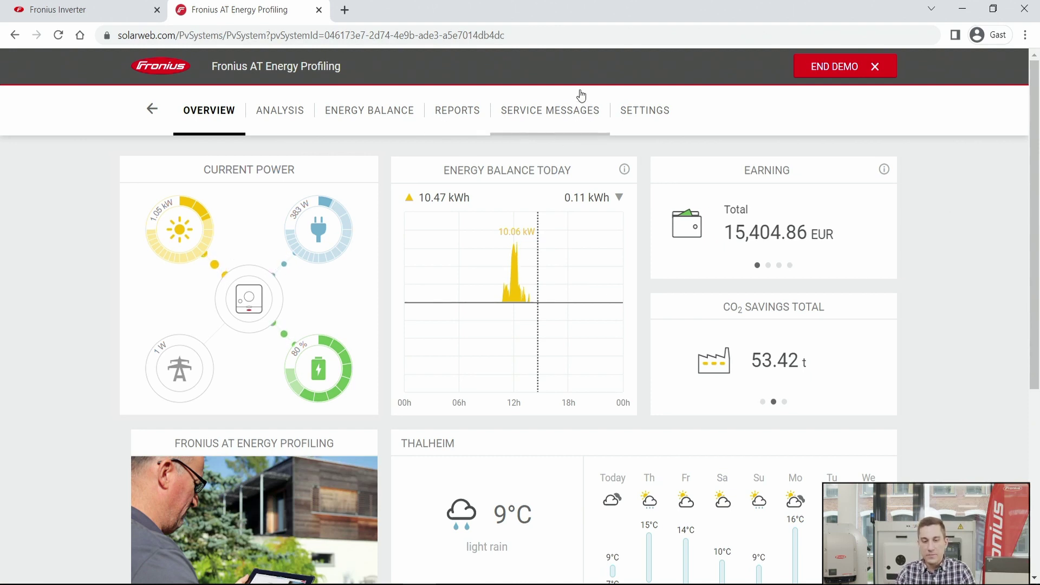
click(652, 125)
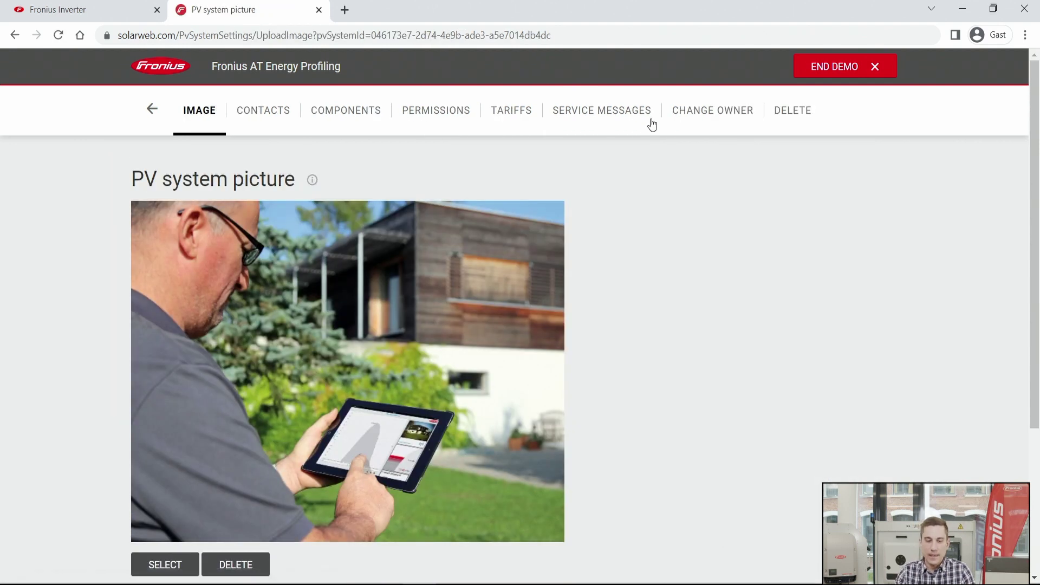
click(332, 113)
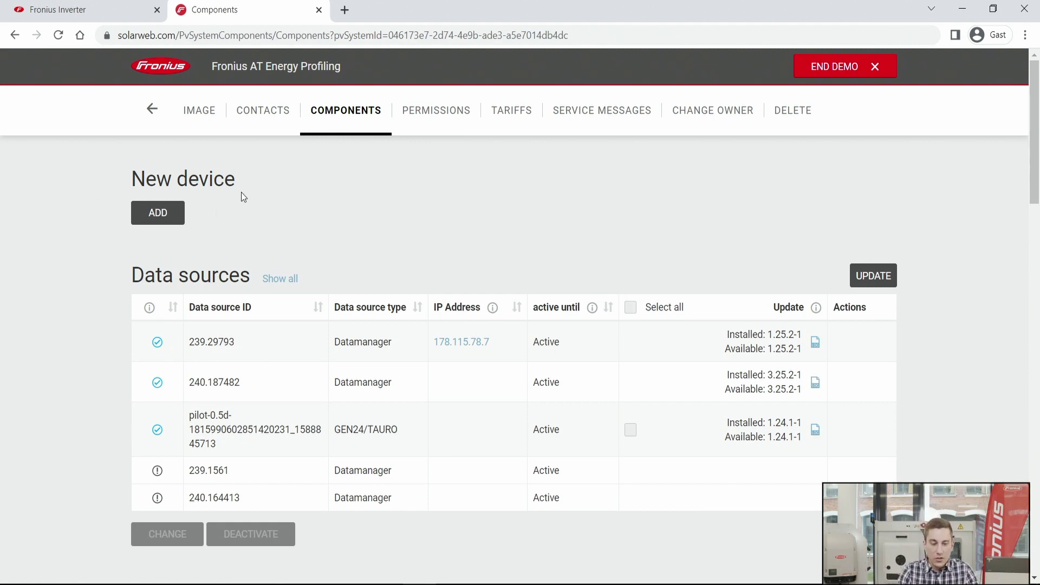
- Start adding a new device to the PV system with Datamanager as data source type, and go to its datalogger ID
click(166, 212)
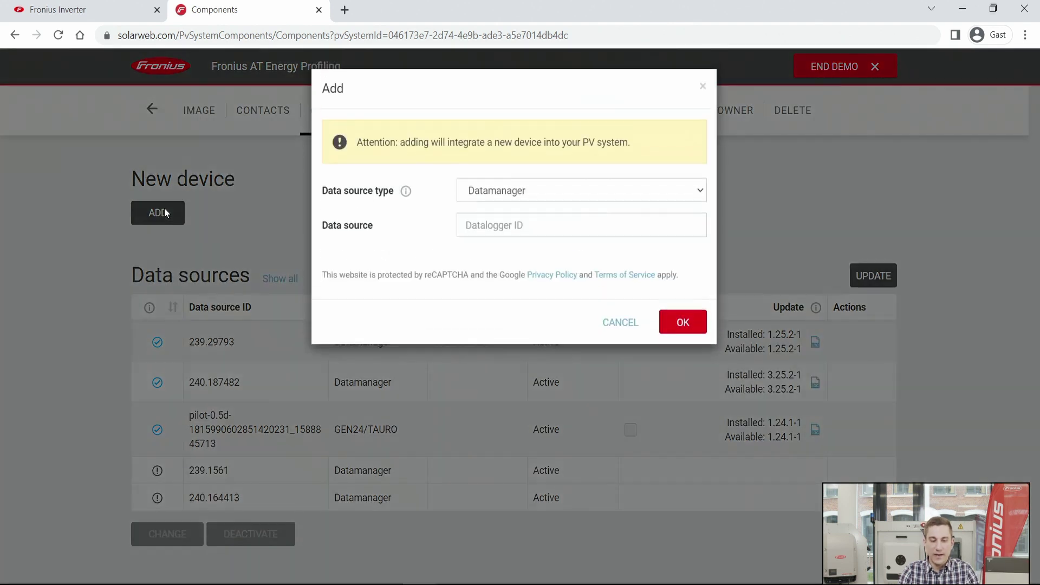
click(545, 198)
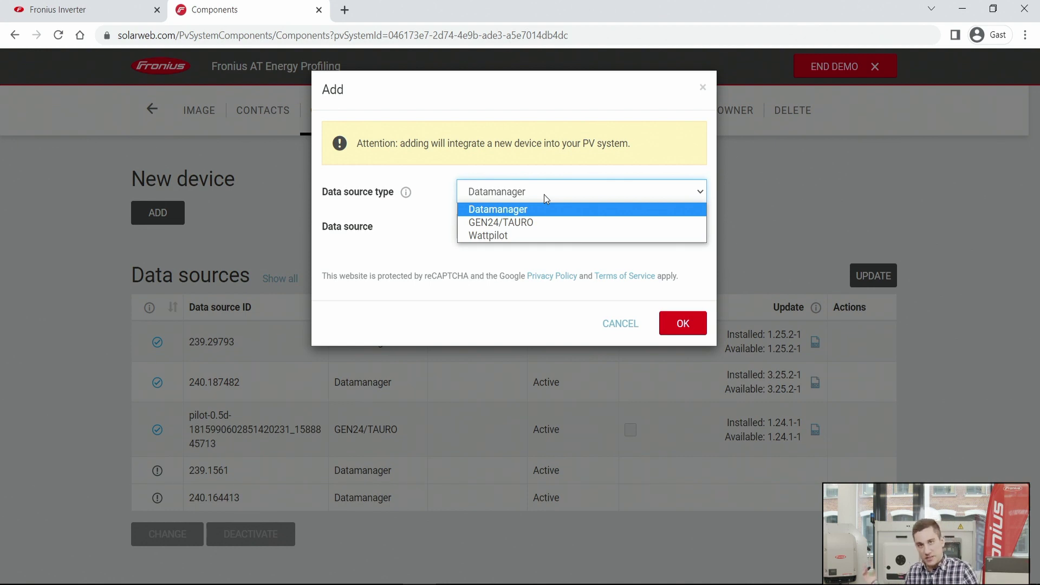
click(522, 215)
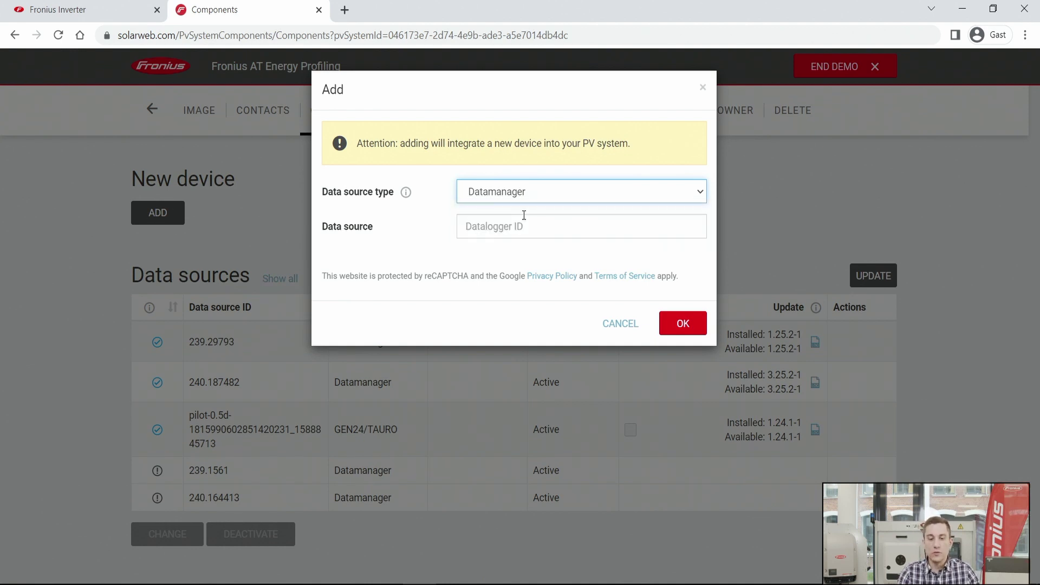
click(519, 231)
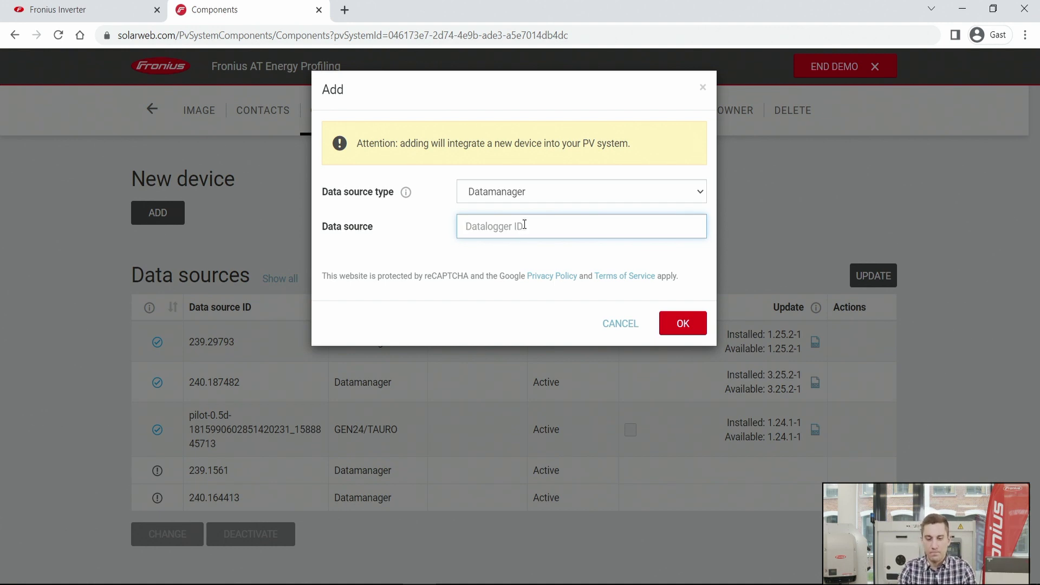
- Change the data source type to GEN24/TAURO, inspect the serial number and V.Code fields, and cancel adding the device
click(545, 197)
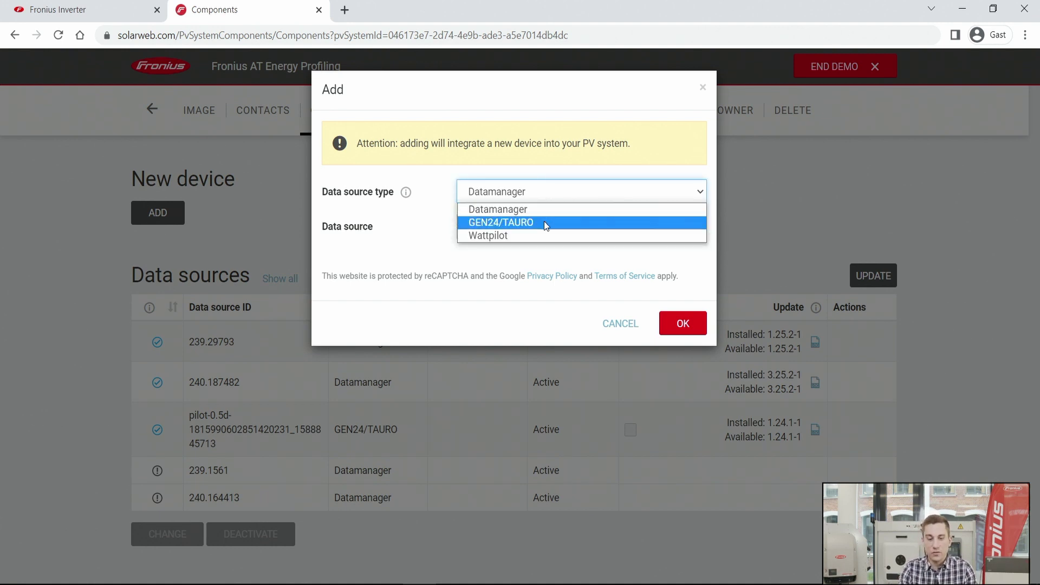
click(544, 222)
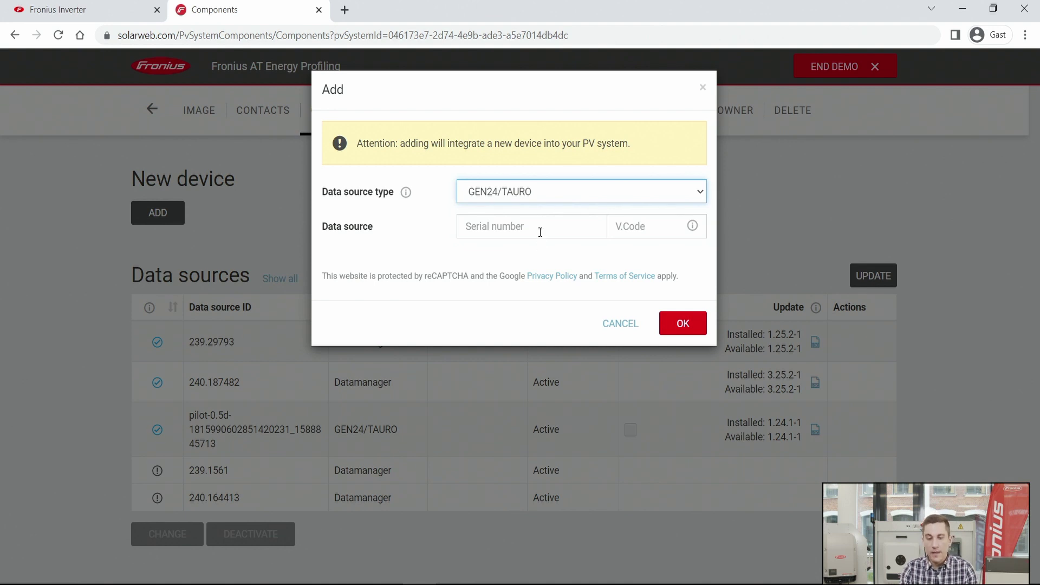
click(540, 232)
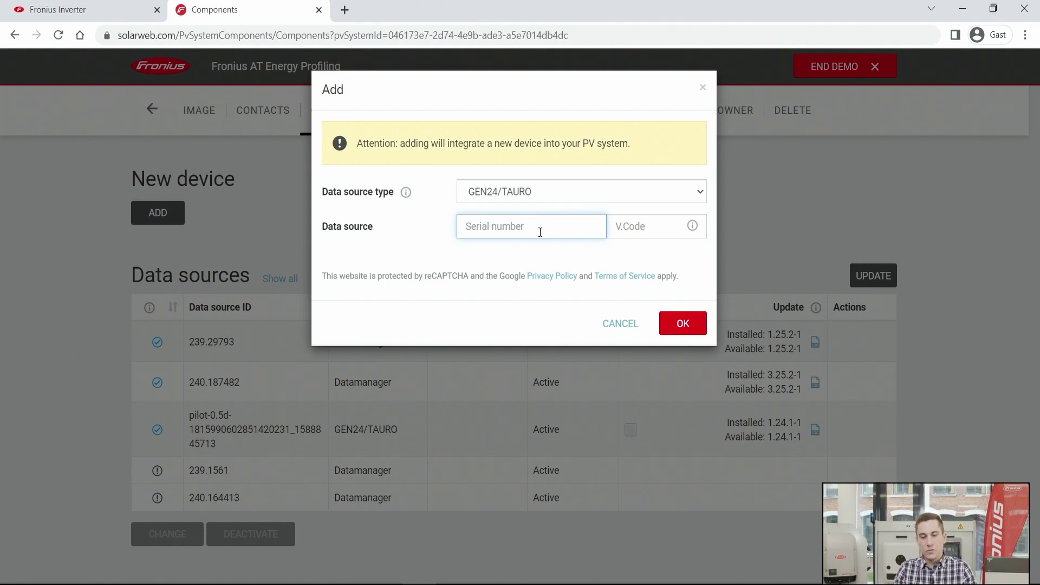
click(636, 223)
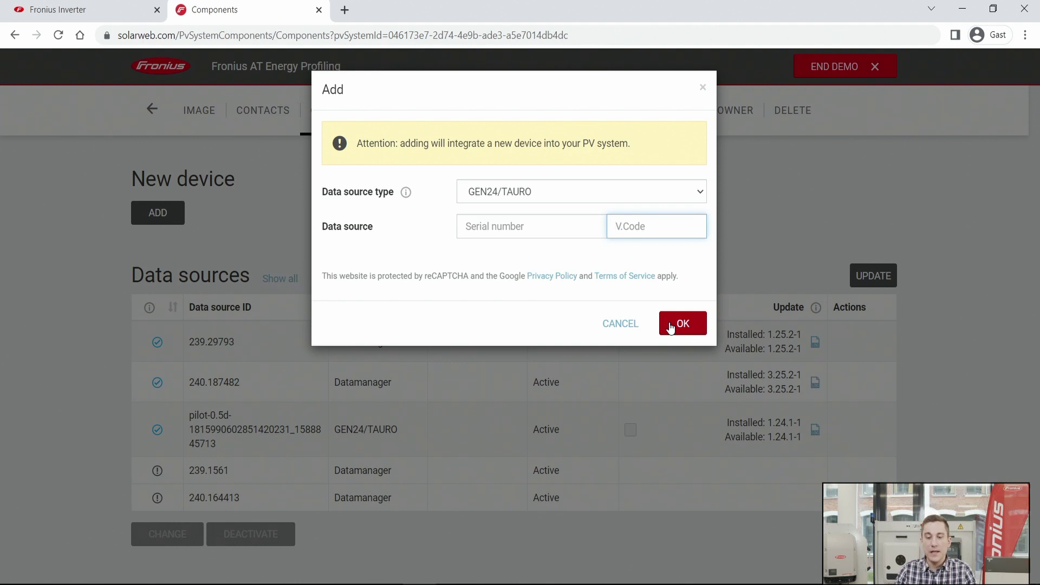
click(620, 323)
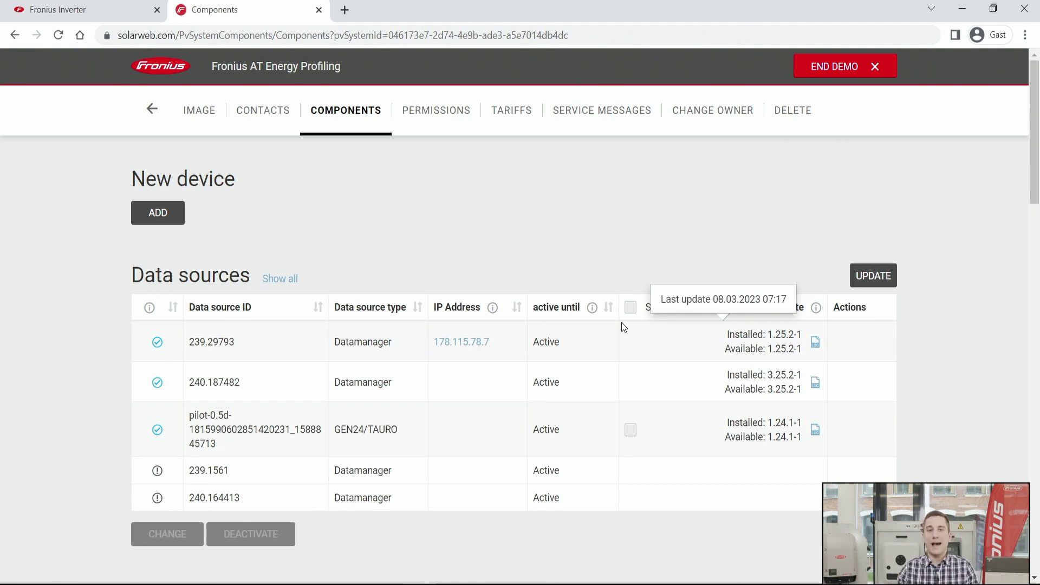
- Return to the PV system overview and view the current power production broken down by inverter
click(148, 123)
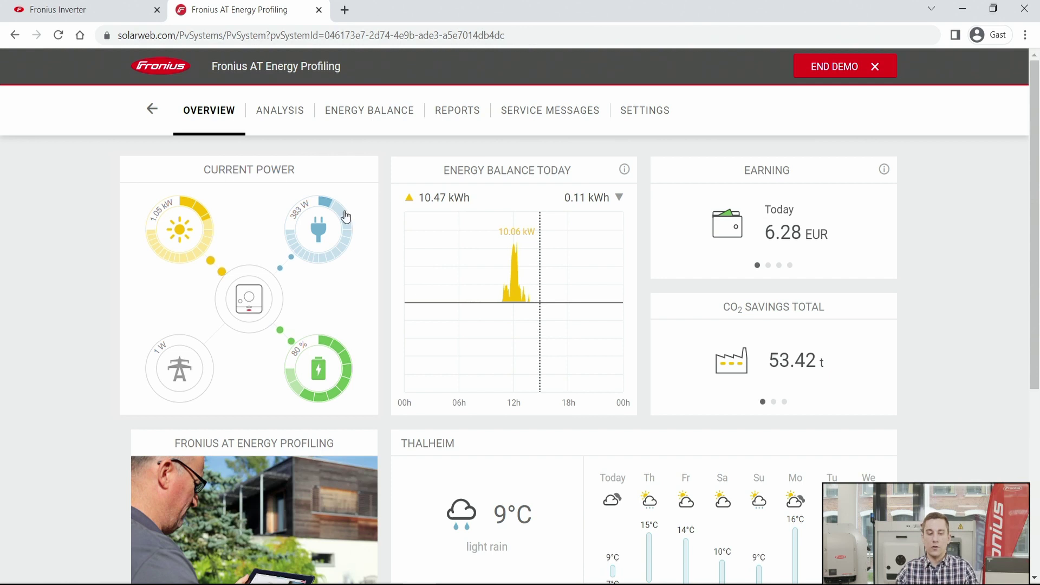
click(181, 231)
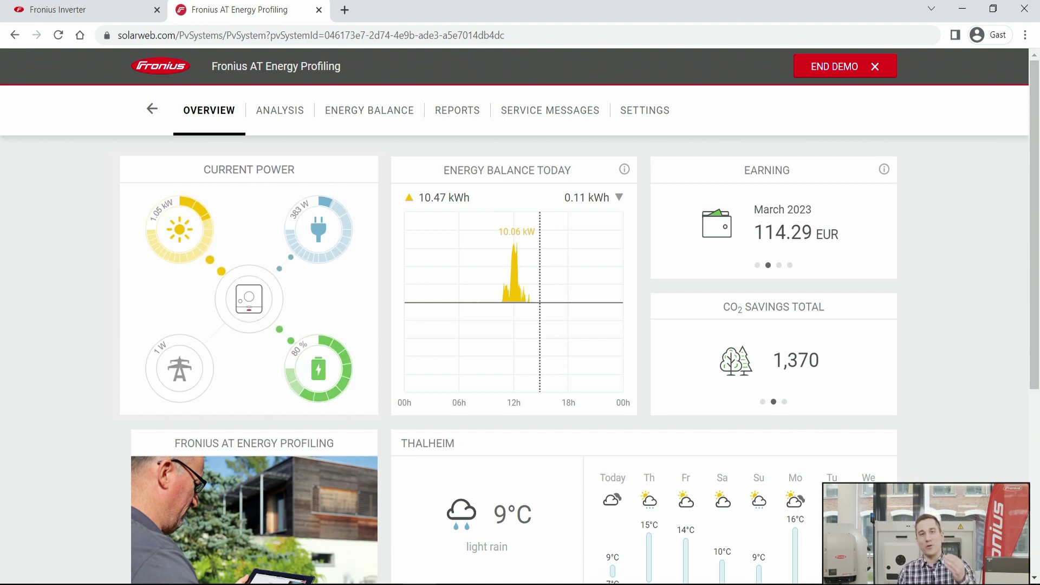
click(182, 232)
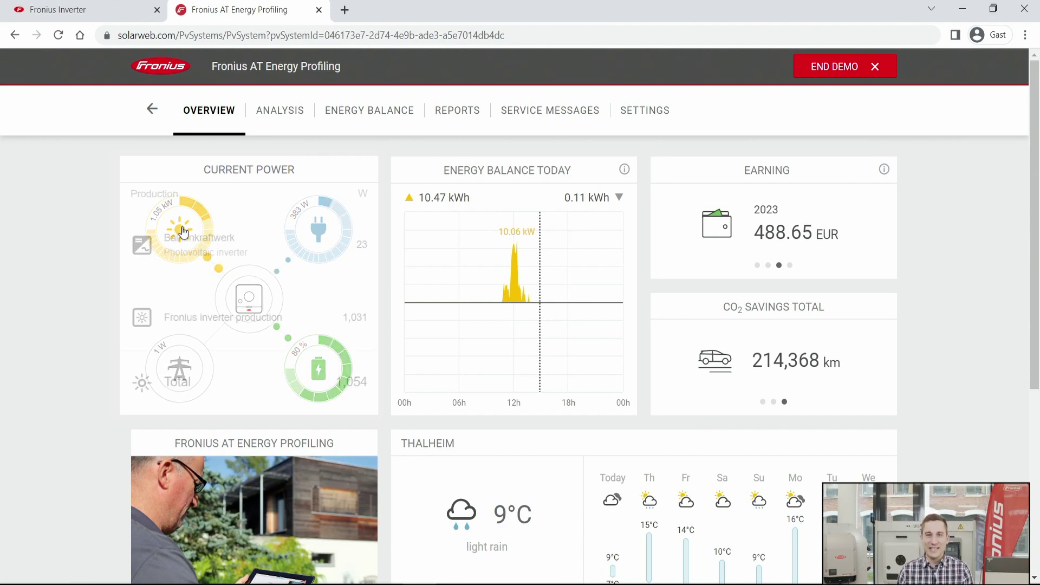